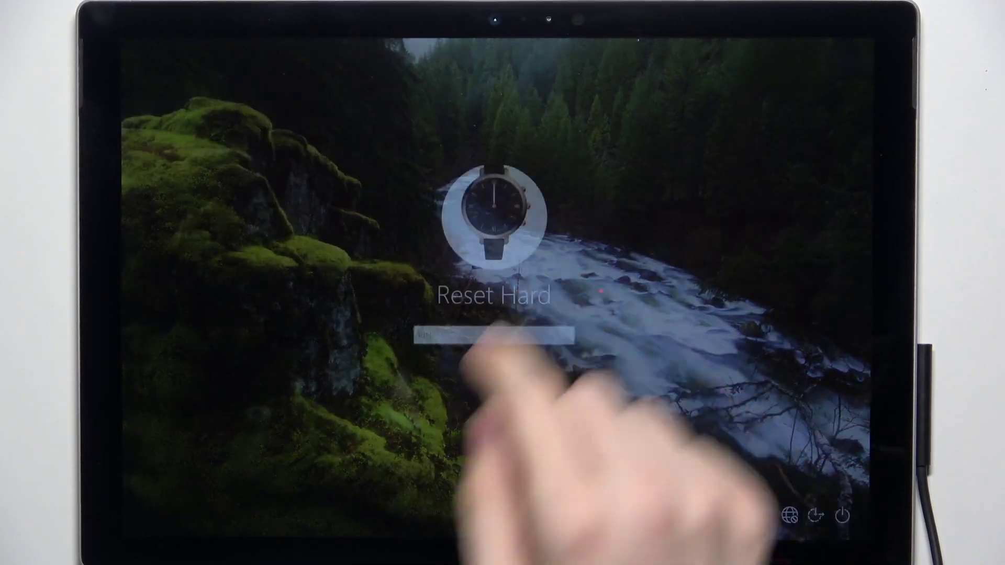
# Enter the PIN on the on-screen keypad to sign in to the desktop.
pyautogui.click(439, 376)
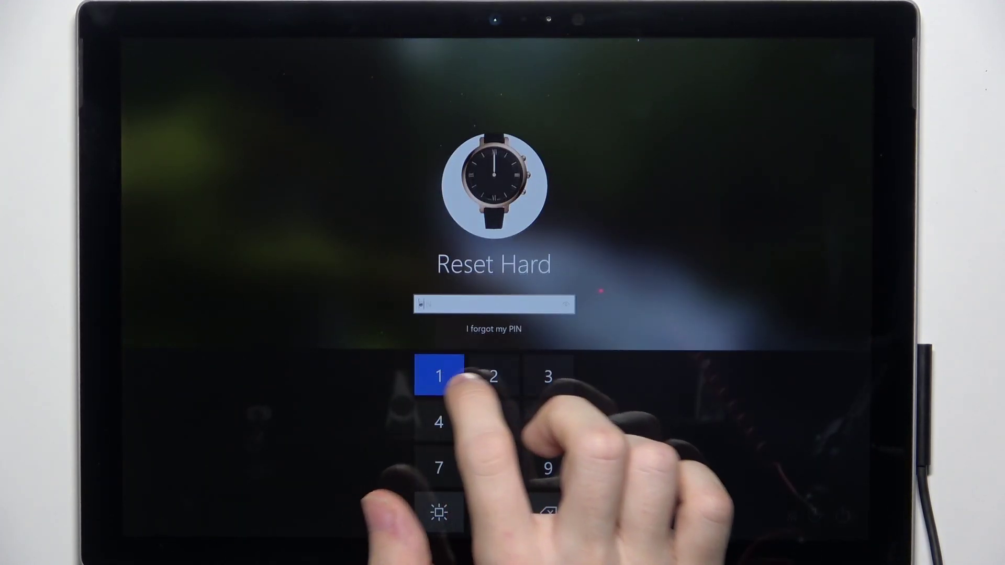
pyautogui.click(492, 376)
pyautogui.click(494, 306)
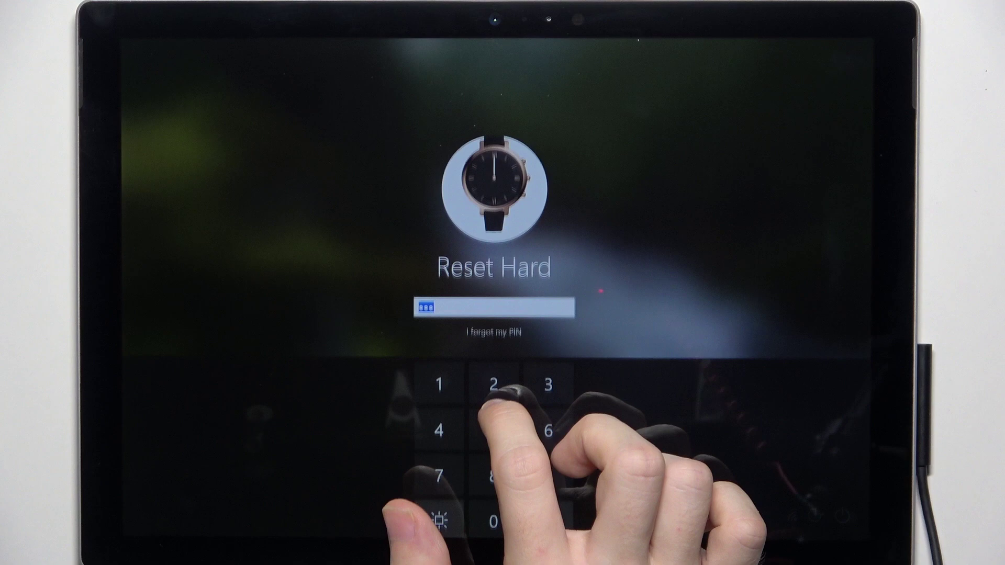
pyautogui.click(495, 392)
pyautogui.click(438, 376)
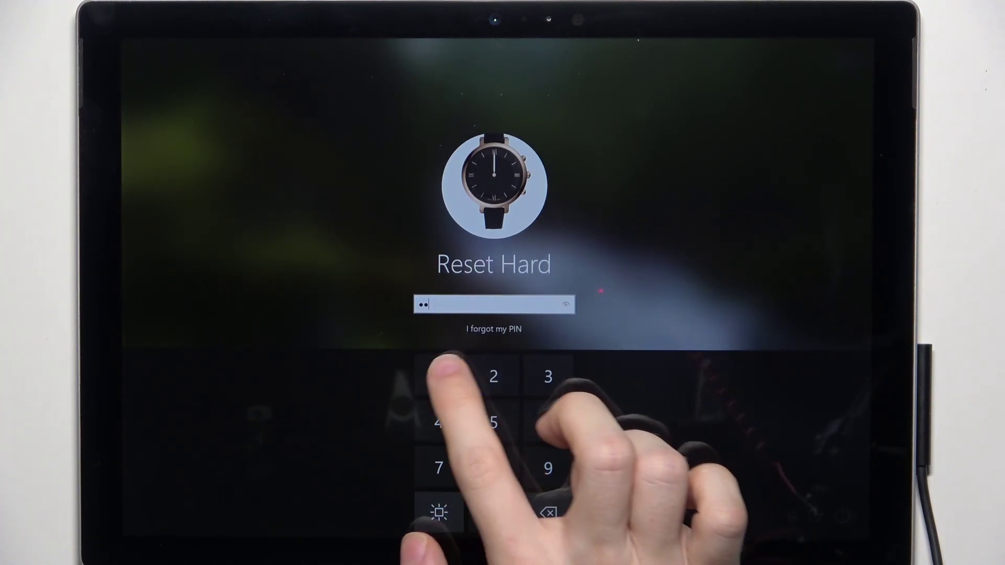
pyautogui.click(439, 422)
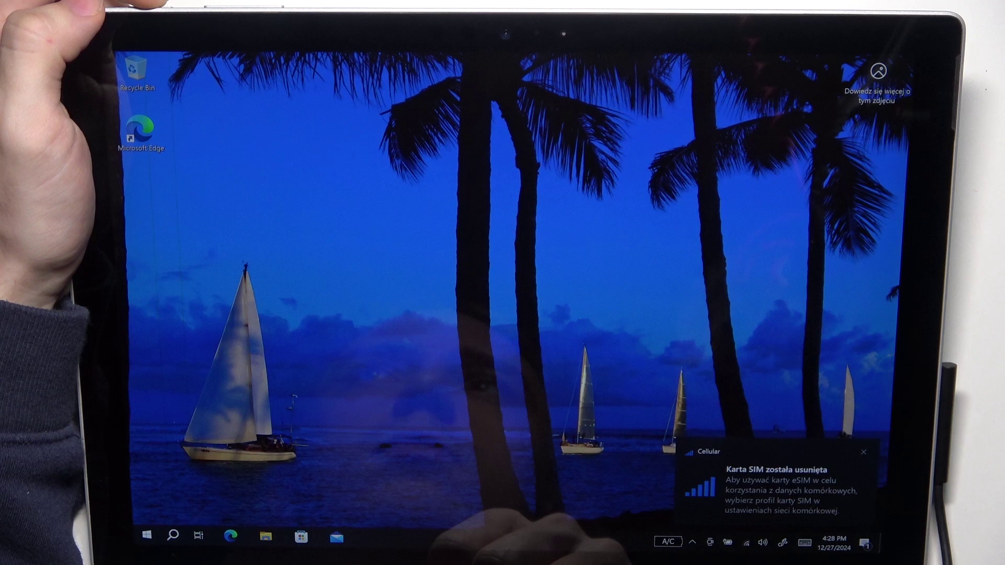
# Hold the power button and drag 'Slide to shut down your PC' to the bottom edge.
pyautogui.press('XF86PowerOff')
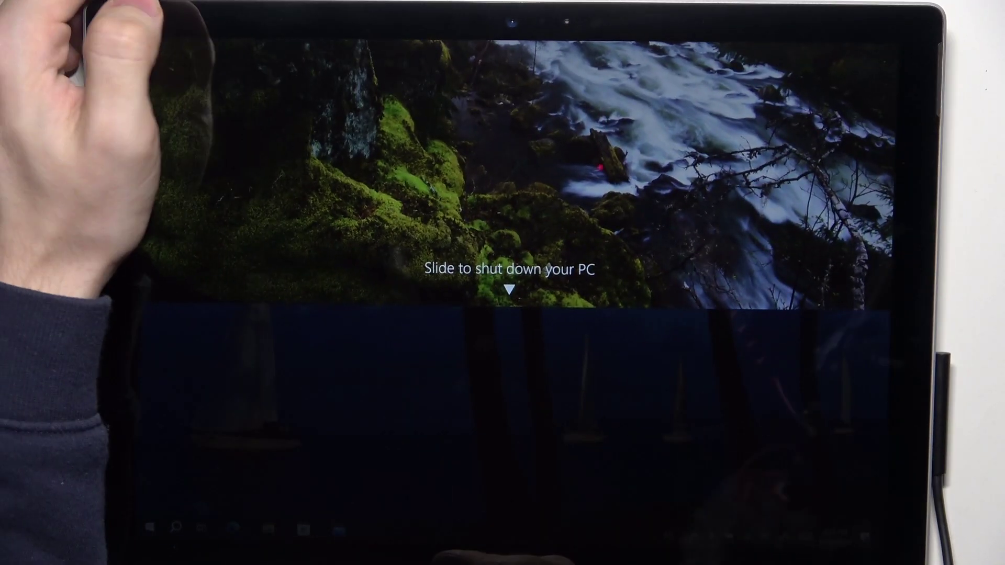
pyautogui.moveTo(542, 224); pyautogui.dragTo(542, 510)
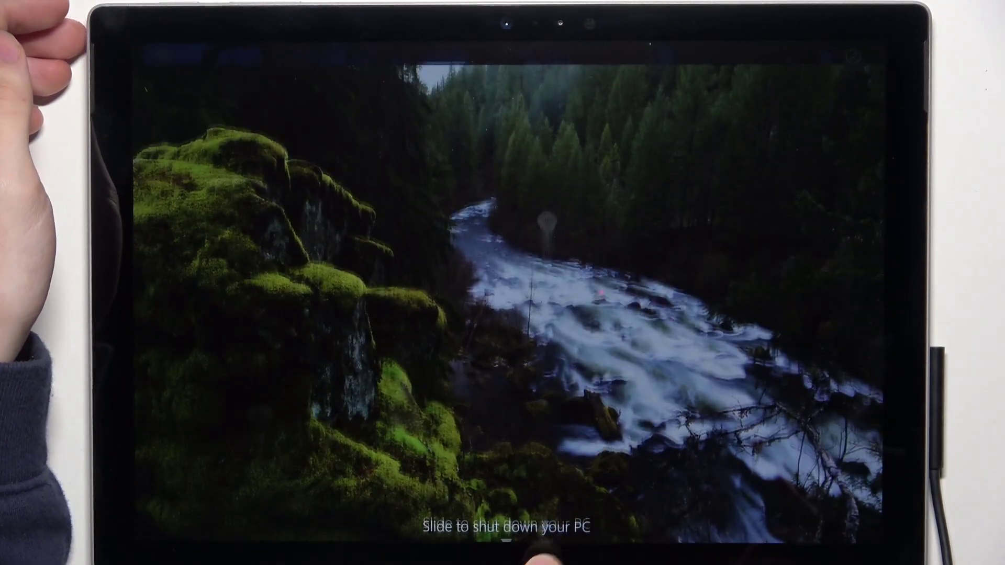